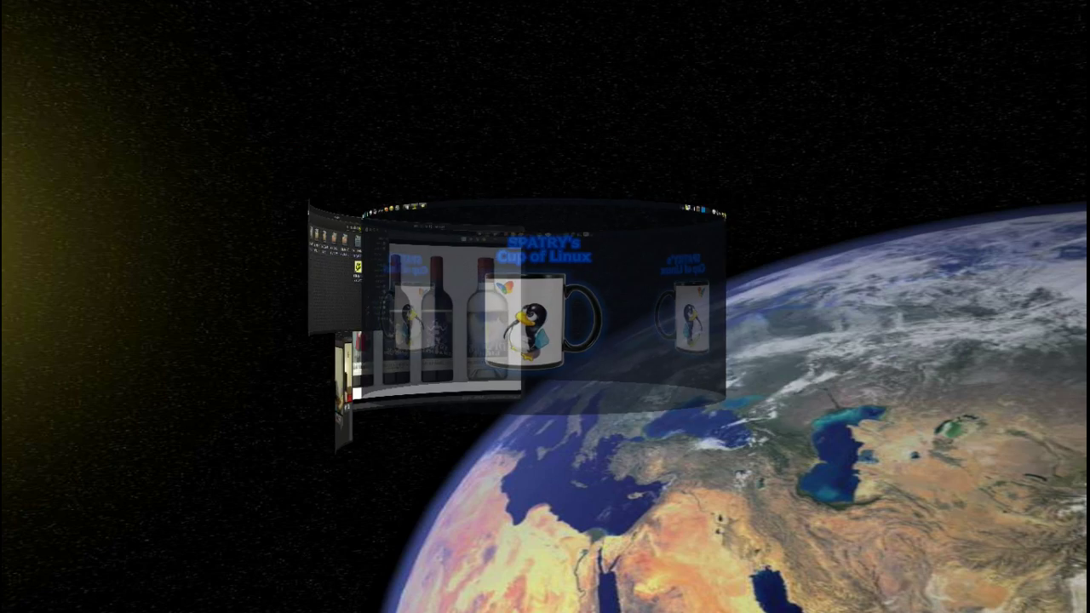
Browse through the pictures in the image viewer up to 3.jpg, the Wine logo
{"action": "left_click_drag", "start_coordinate": [570, 413], "coordinate": [528, 460]}
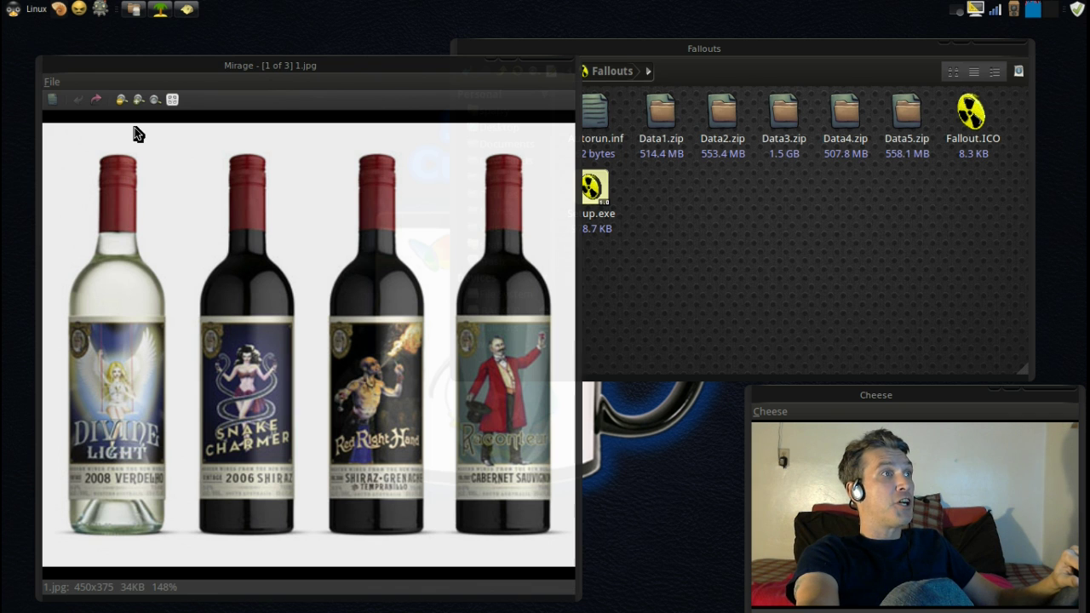
{"action": "left_click", "coordinate": [96, 100]}
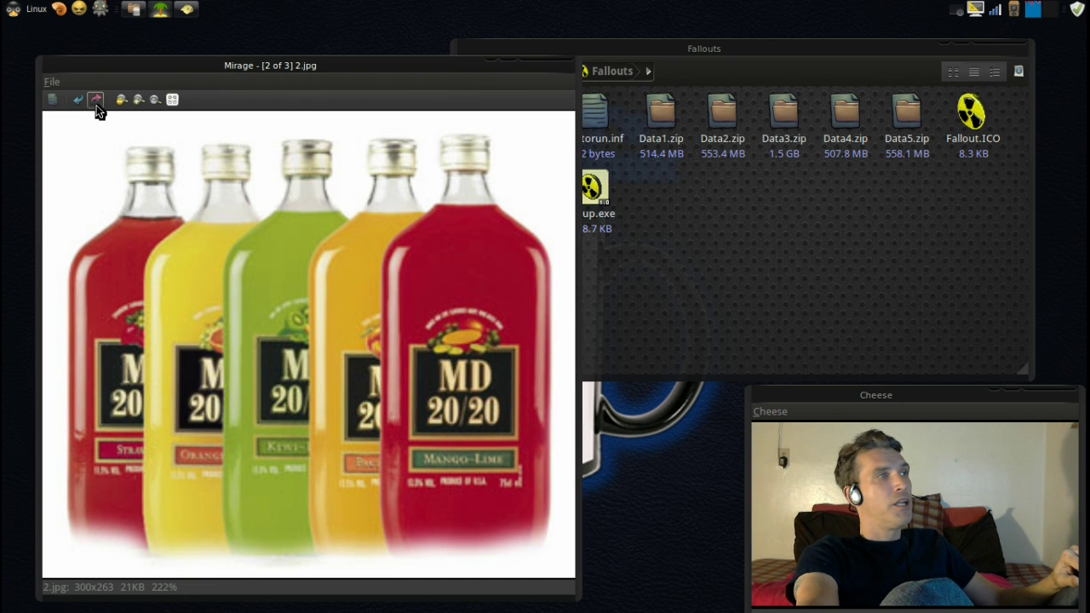
{"action": "left_click", "coordinate": [95, 100]}
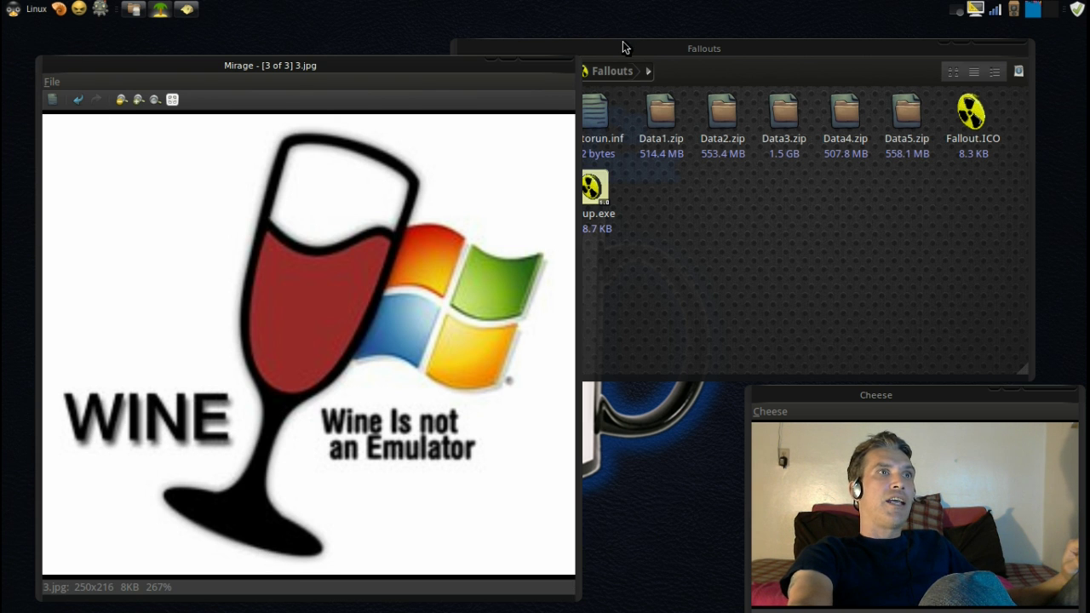
Shift the Fallouts folder window slightly aside and close the image viewer
{"action": "left_click_drag", "start_coordinate": [623, 42], "coordinate": [653, 46]}
{"action": "left_click", "coordinate": [413, 68]}
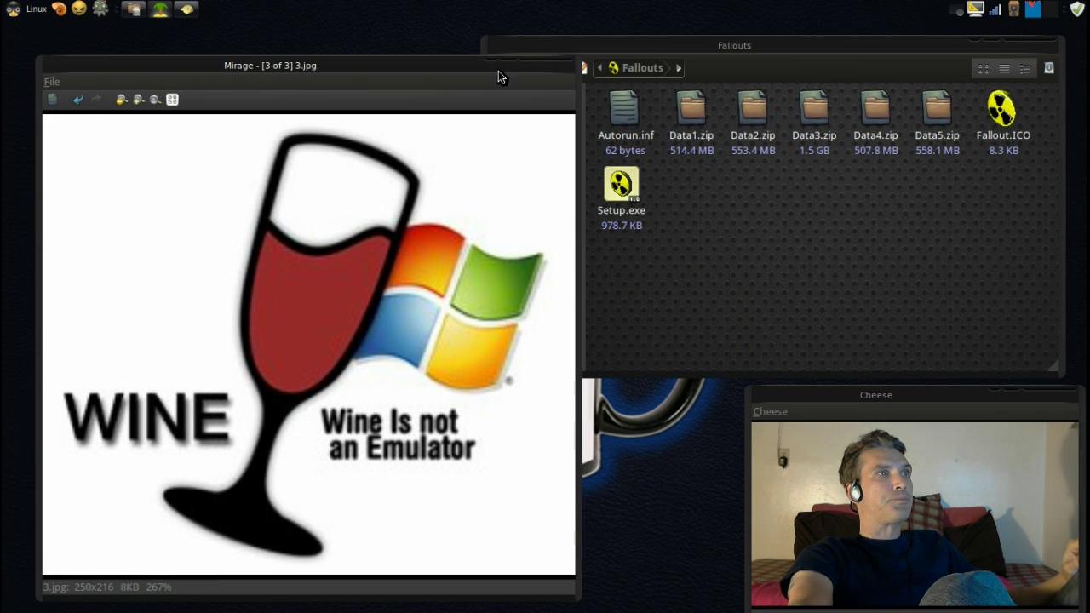
{"action": "left_click", "coordinate": [562, 65]}
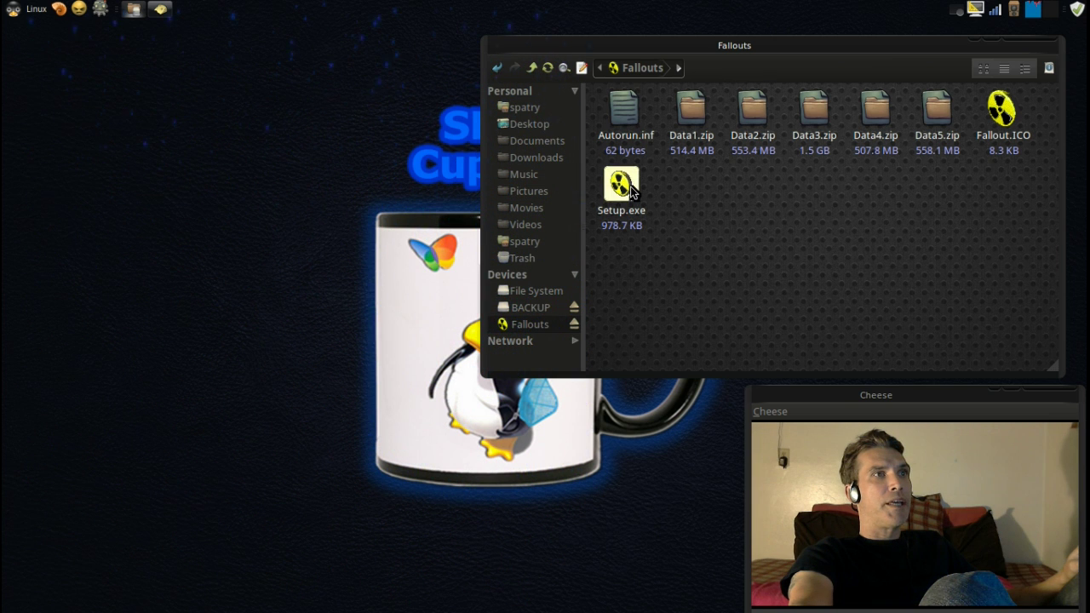
Run Setup.exe from the Fallouts disc, accept the license agreement and start installing the Interplay FALLOUT Collection with the default components
{"action": "double_click", "coordinate": [626, 187]}
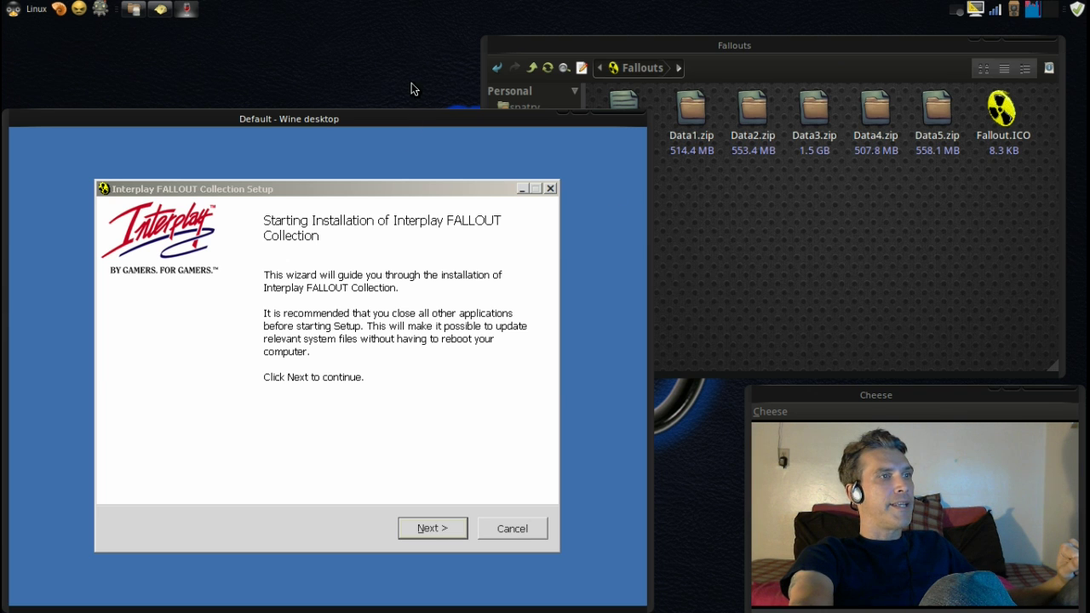
{"action": "left_click_drag", "start_coordinate": [395, 120], "coordinate": [405, 59]}
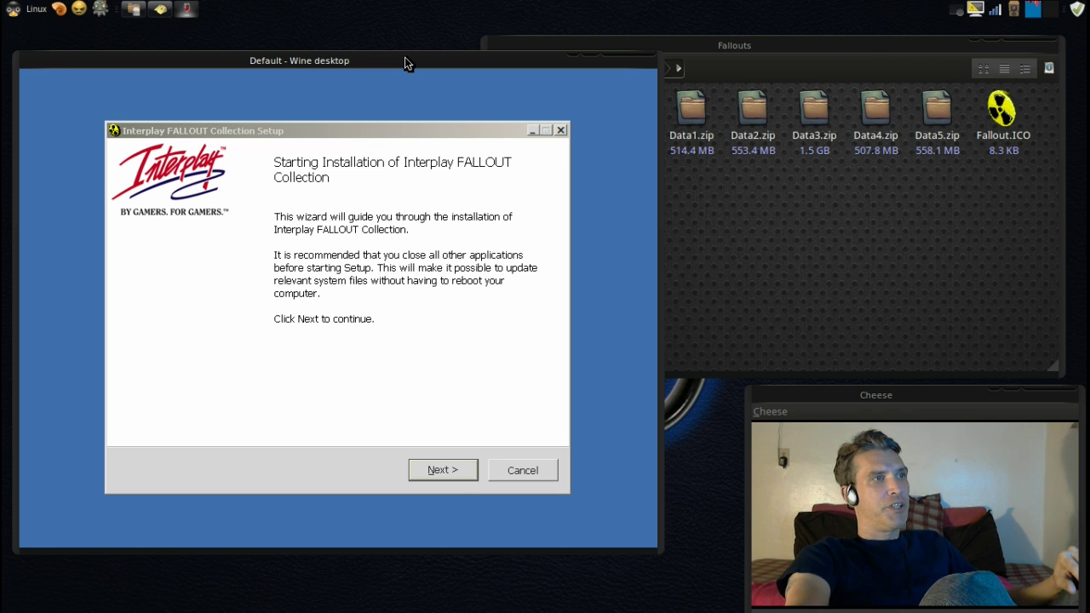
{"action": "left_click", "coordinate": [441, 471]}
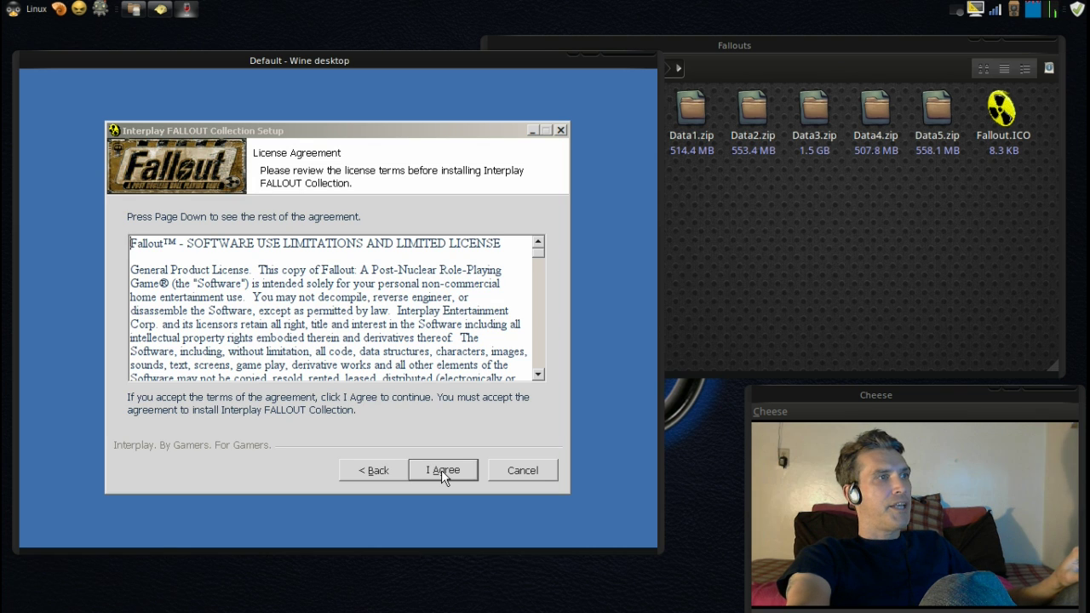
{"action": "left_click", "coordinate": [441, 470]}
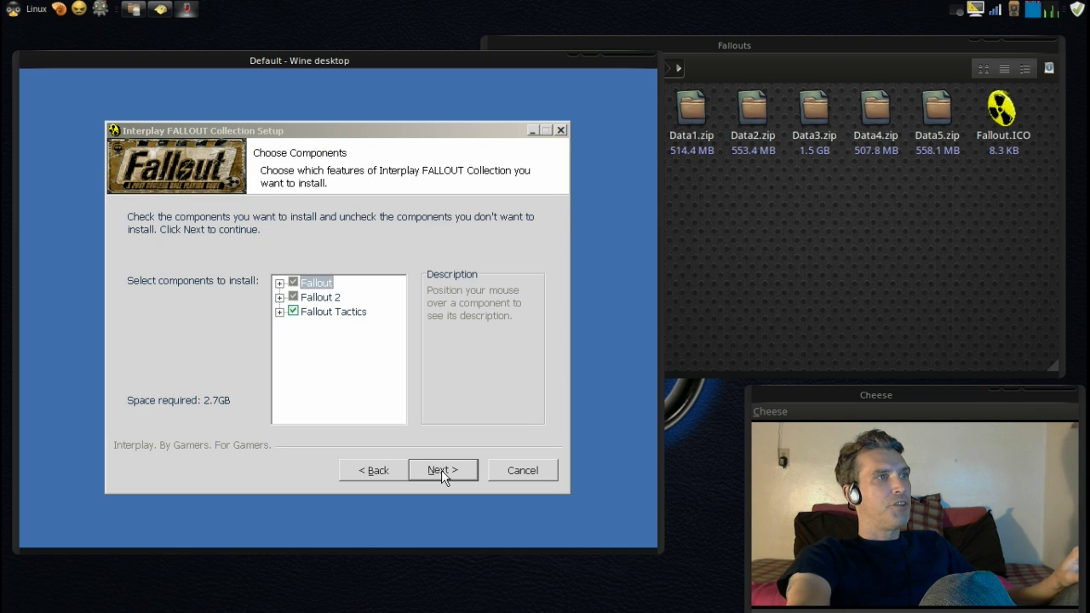
{"action": "left_click", "coordinate": [441, 470]}
{"action": "left_click", "coordinate": [441, 470]}
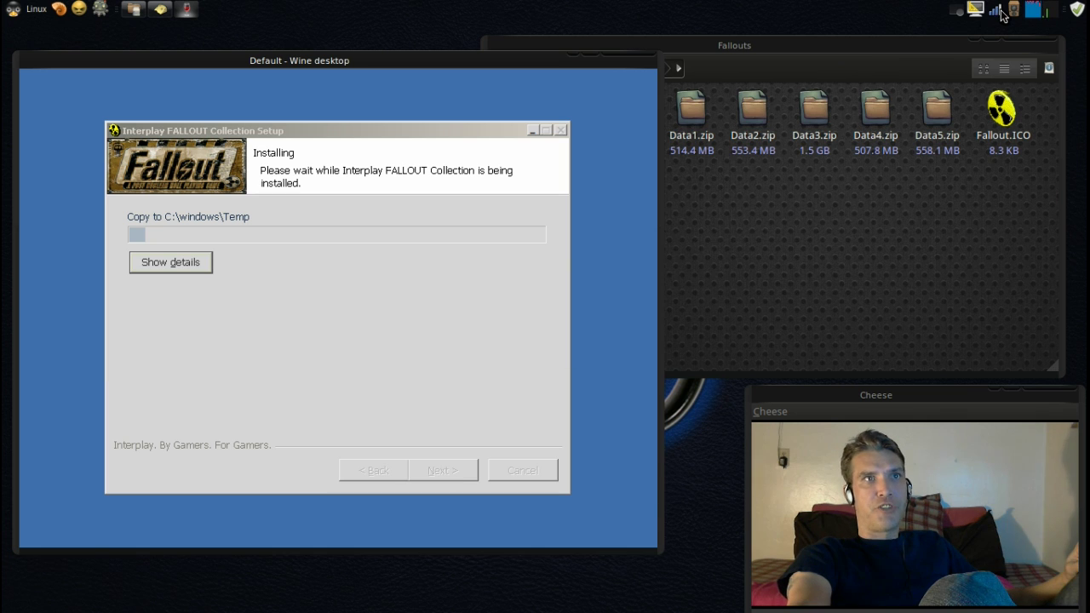
Finish and close the Interplay FALLOUT Collection setup wizard once the files are installed
{"action": "left_click", "coordinate": [960, 14]}
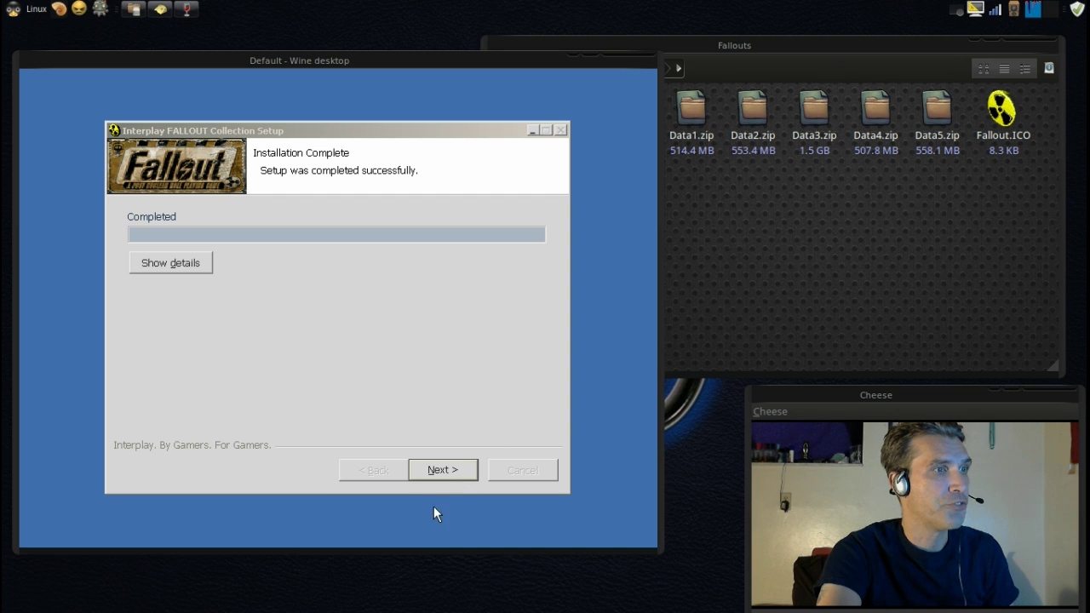
{"action": "left_click", "coordinate": [446, 469]}
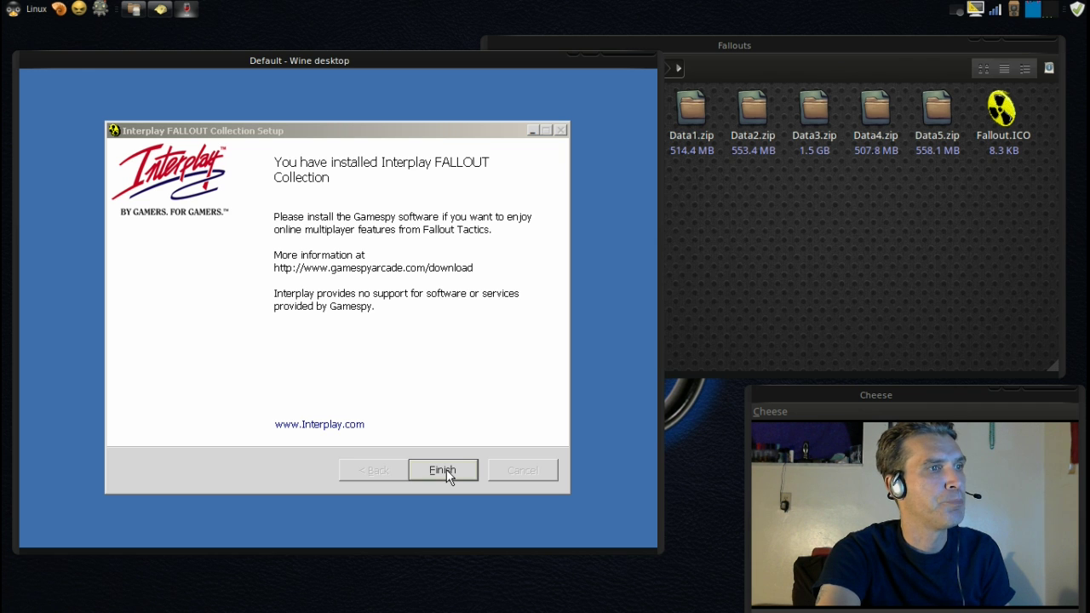
{"action": "left_click", "coordinate": [447, 469]}
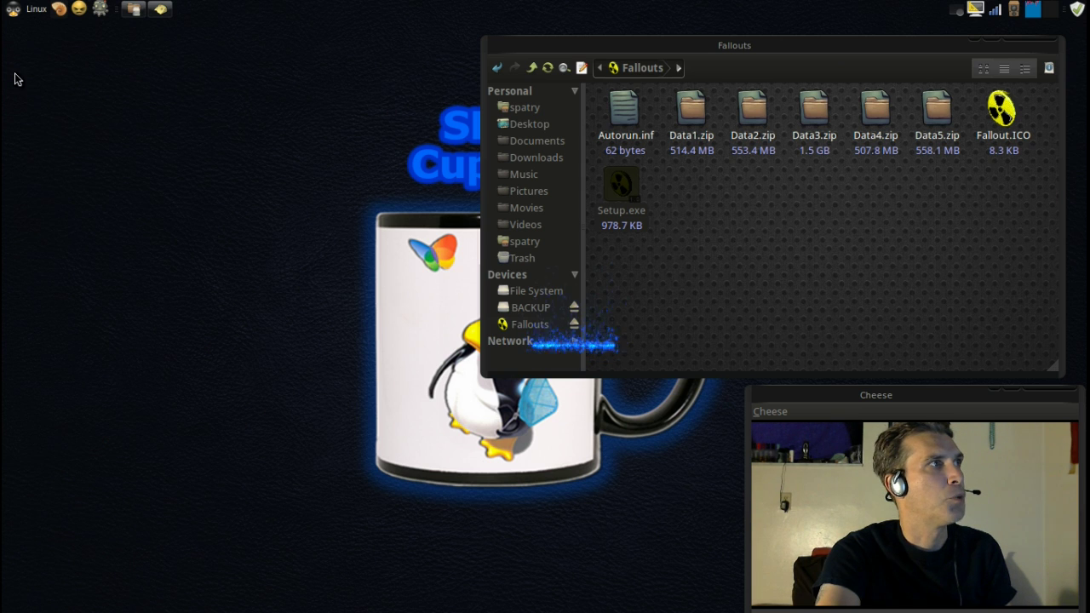
Launch Fallout from the Wine programs and start a new game with the premade character shown first
{"action": "left_click", "coordinate": [28, 12]}
{"action": "left_click", "coordinate": [12, 202]}
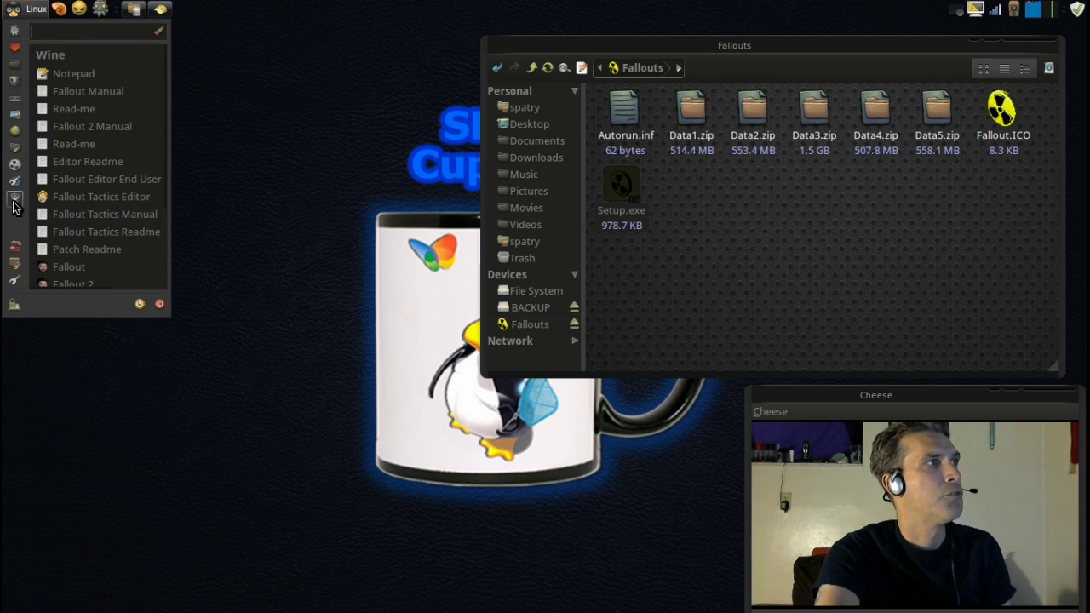
{"action": "scroll", "coordinate": [68, 209], "scroll_direction": "down", "scroll_amount": 3}
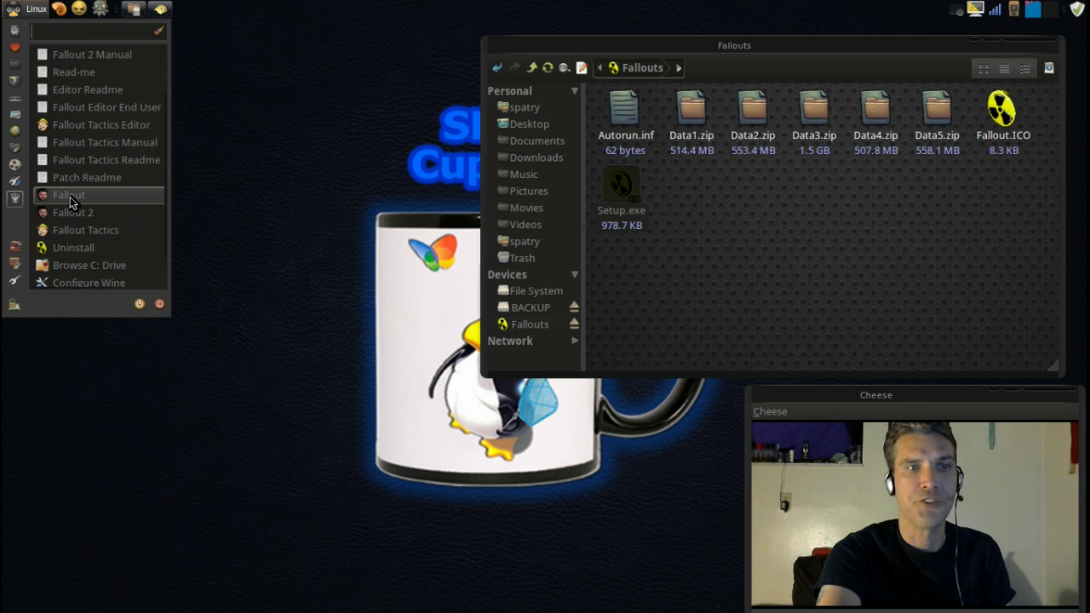
{"action": "left_click", "coordinate": [70, 197]}
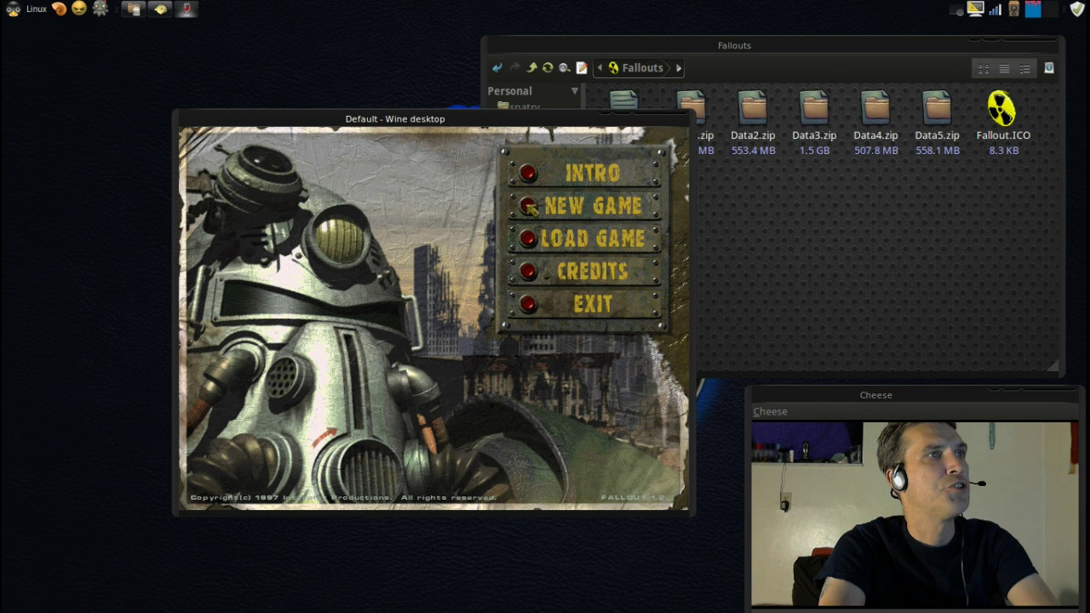
{"action": "left_click", "coordinate": [530, 205]}
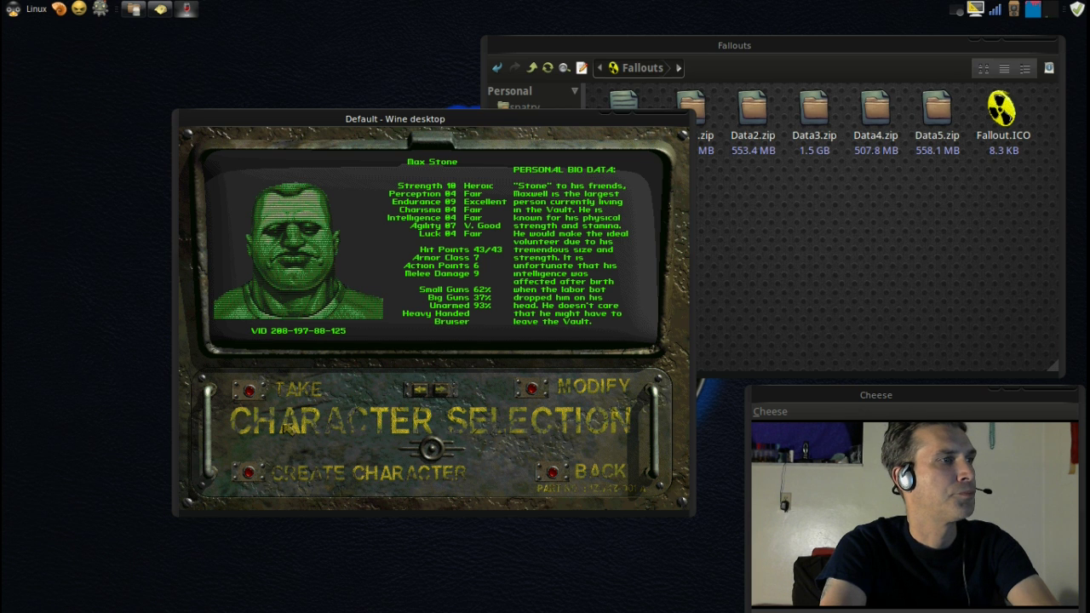
{"action": "left_click", "coordinate": [252, 390]}
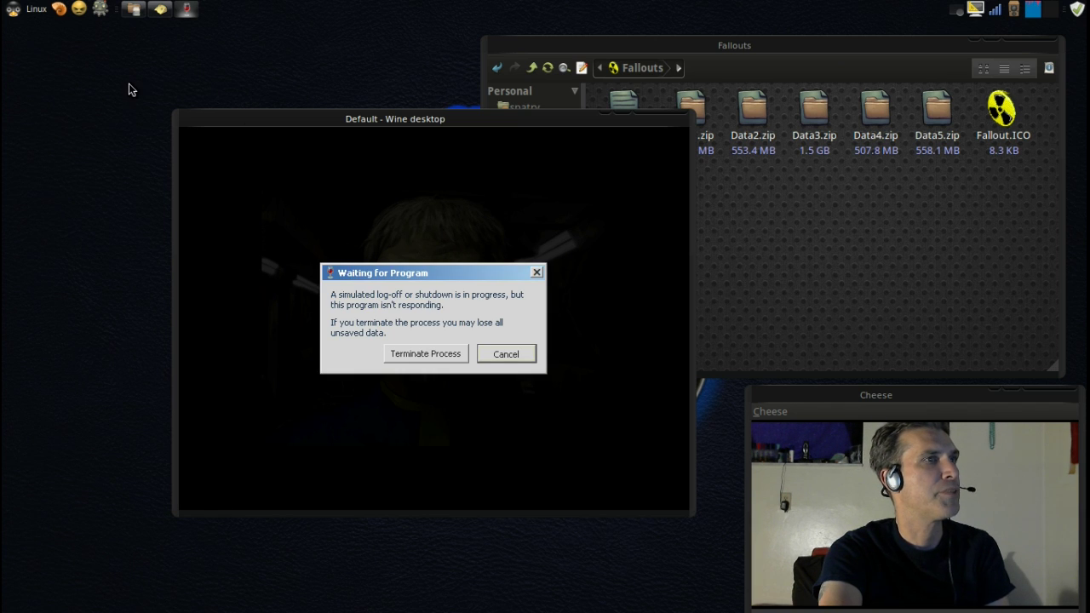
Terminate the unresponsive Fallout process and dismiss the remaining Force Quit confirmation without forcing an exit
{"action": "left_click", "coordinate": [79, 9]}
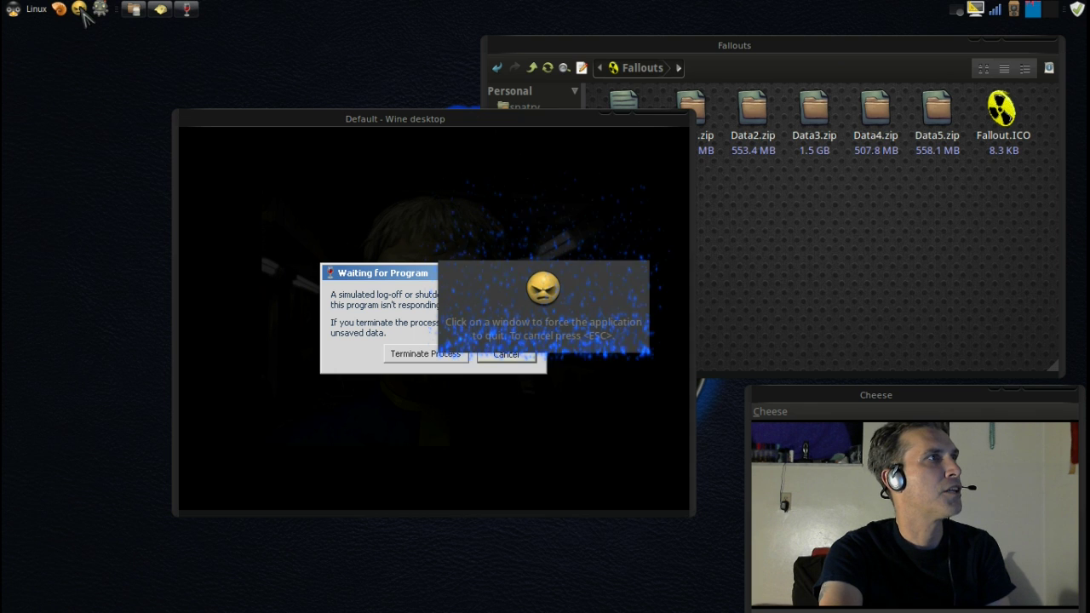
{"action": "key", "text": "Escape"}
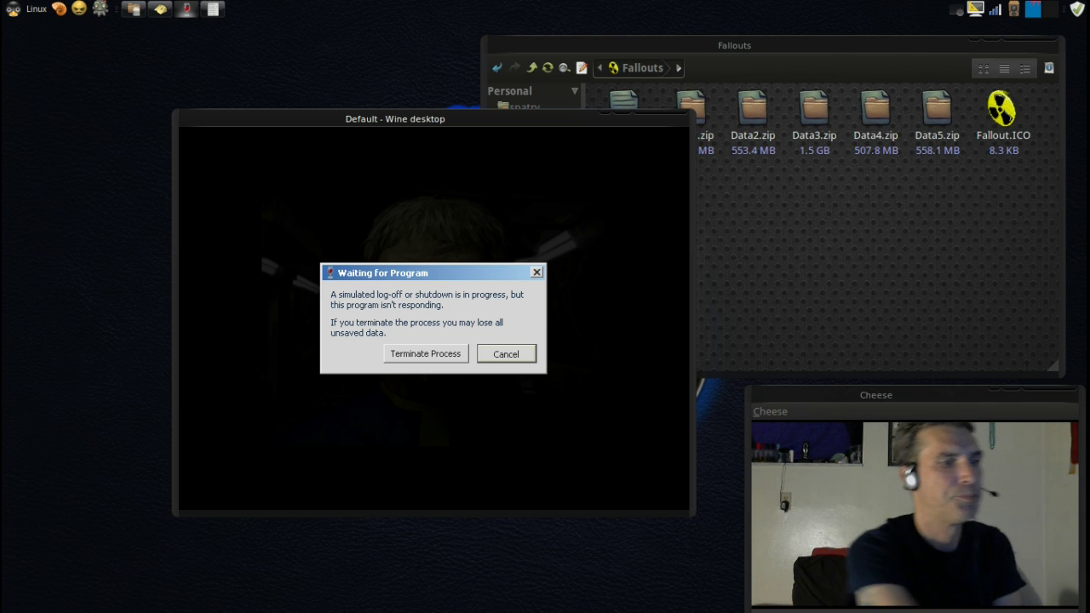
{"action": "key", "text": "Tab"}
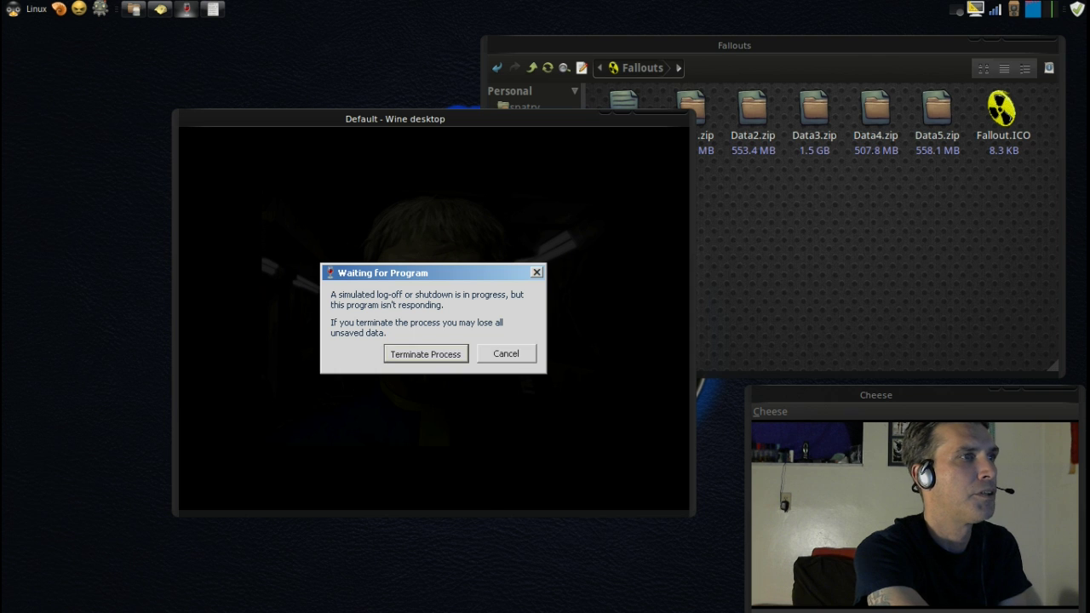
{"action": "key", "text": "Tab"}
{"action": "key", "text": "Tab"}
{"action": "key", "text": "Return"}
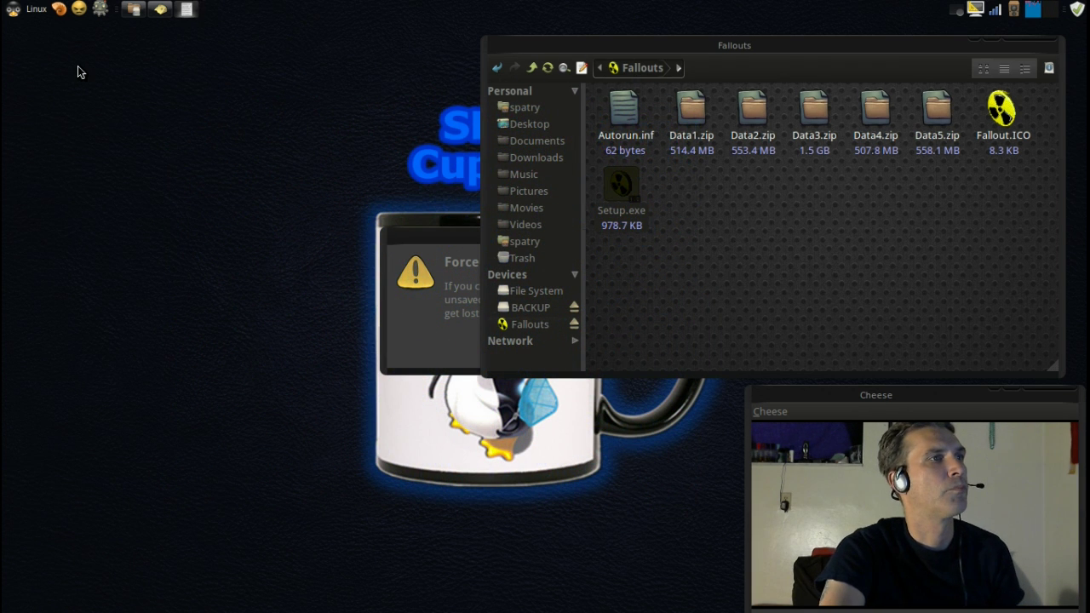
{"action": "left_click_drag", "start_coordinate": [422, 241], "coordinate": [66, 287]}
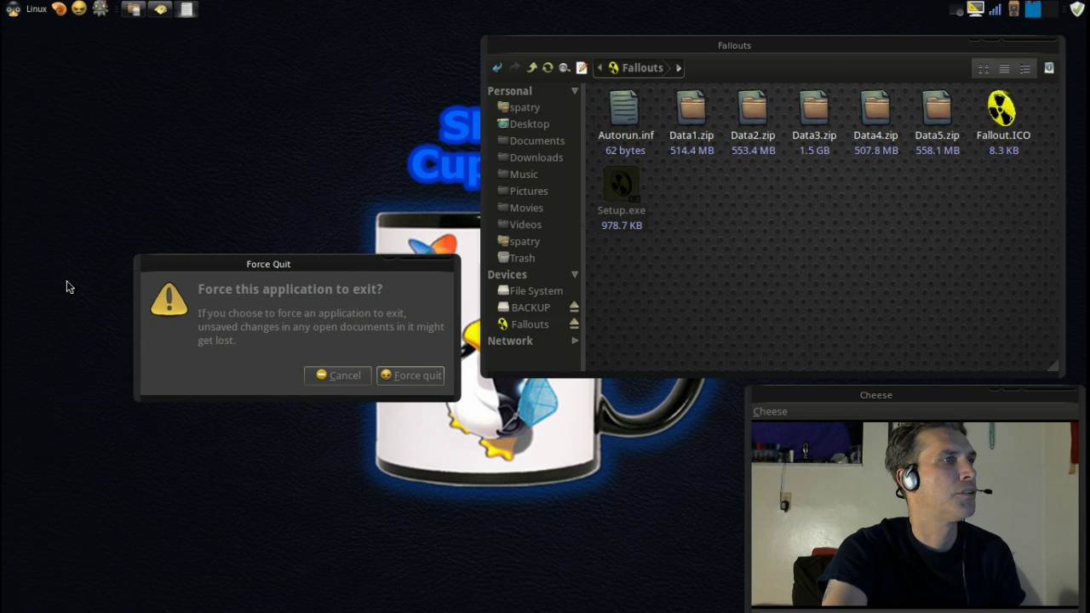
{"action": "left_click", "coordinate": [342, 378]}
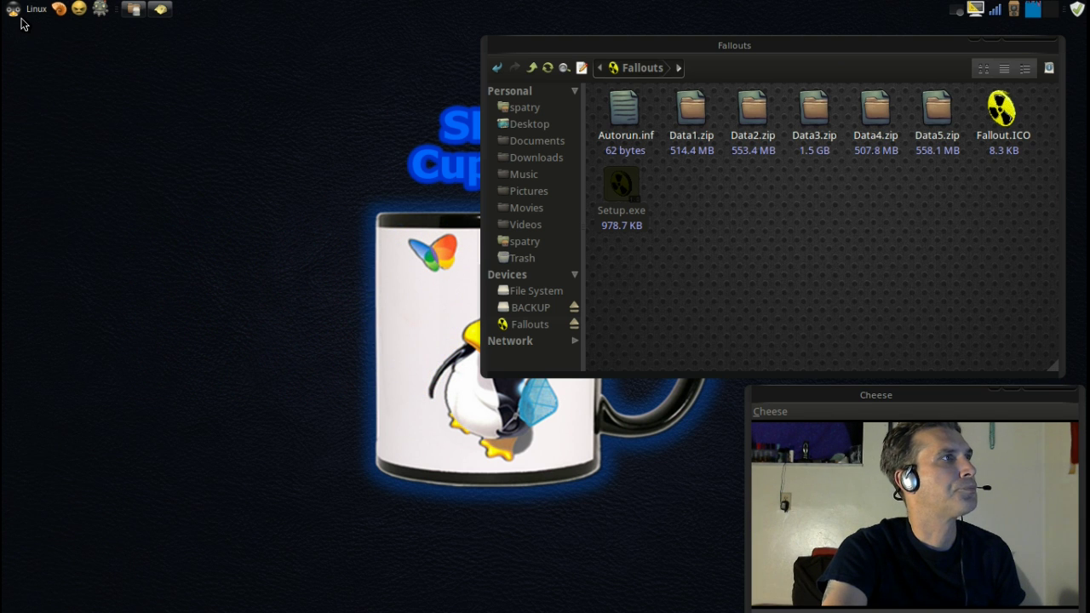
Launch Fallout 2 from the Wine programs and skip its intro movie to reach the main menu
{"action": "left_click", "coordinate": [26, 11]}
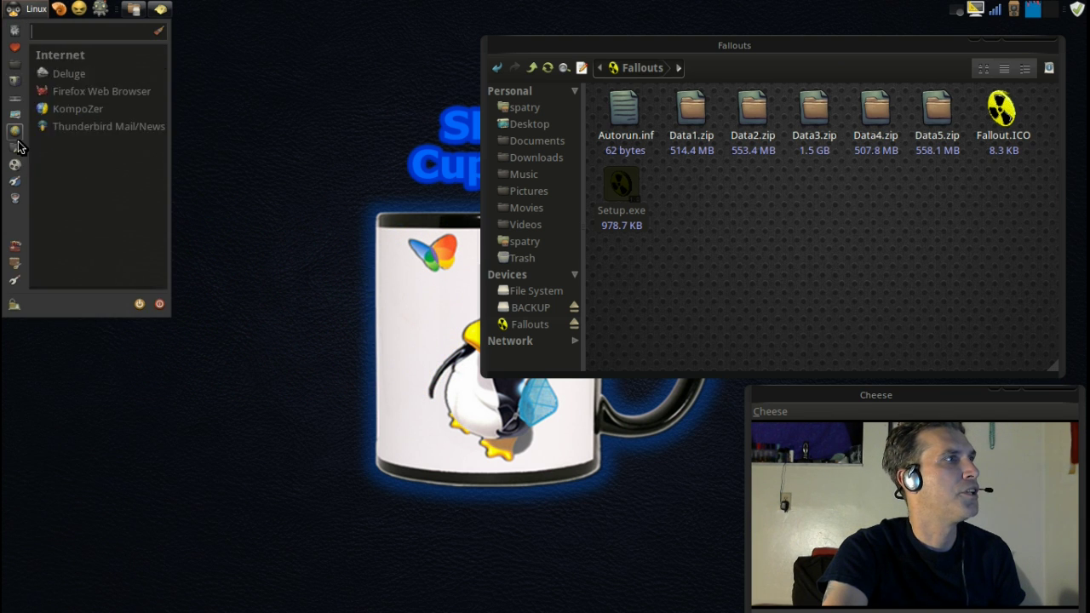
{"action": "mouse_move", "coordinate": [18, 205]}
{"action": "scroll", "coordinate": [85, 217], "scroll_direction": "down", "scroll_amount": 2}
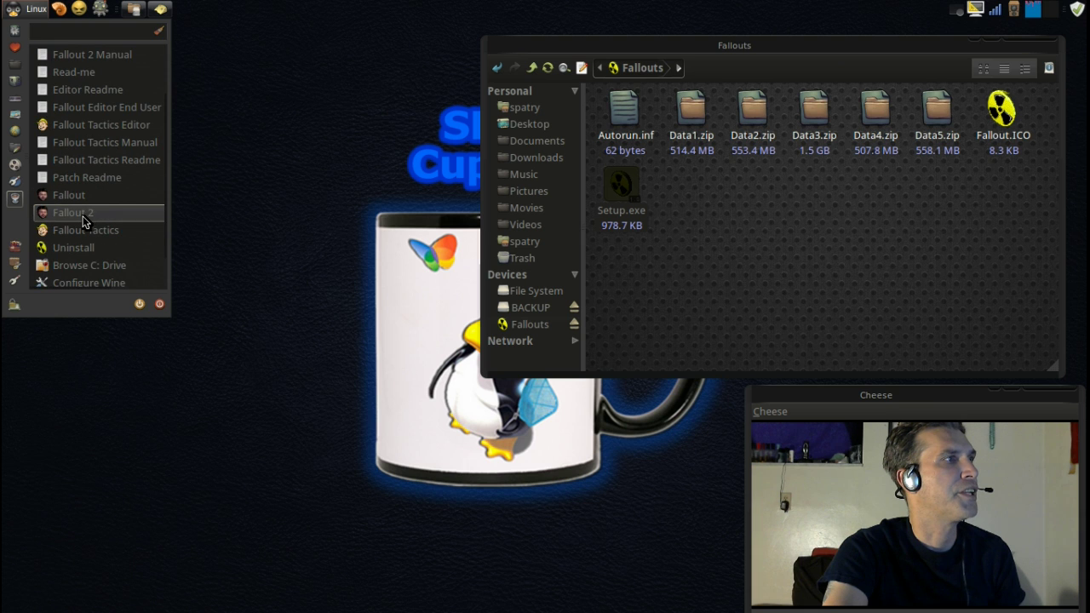
{"action": "left_click", "coordinate": [85, 212]}
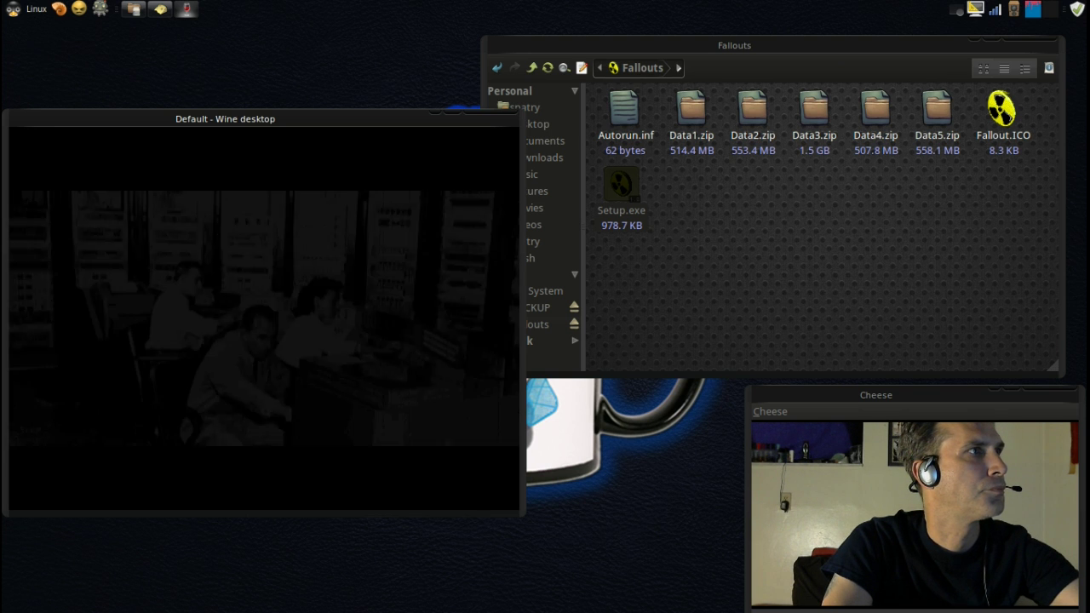
{"action": "key", "text": "Escape"}
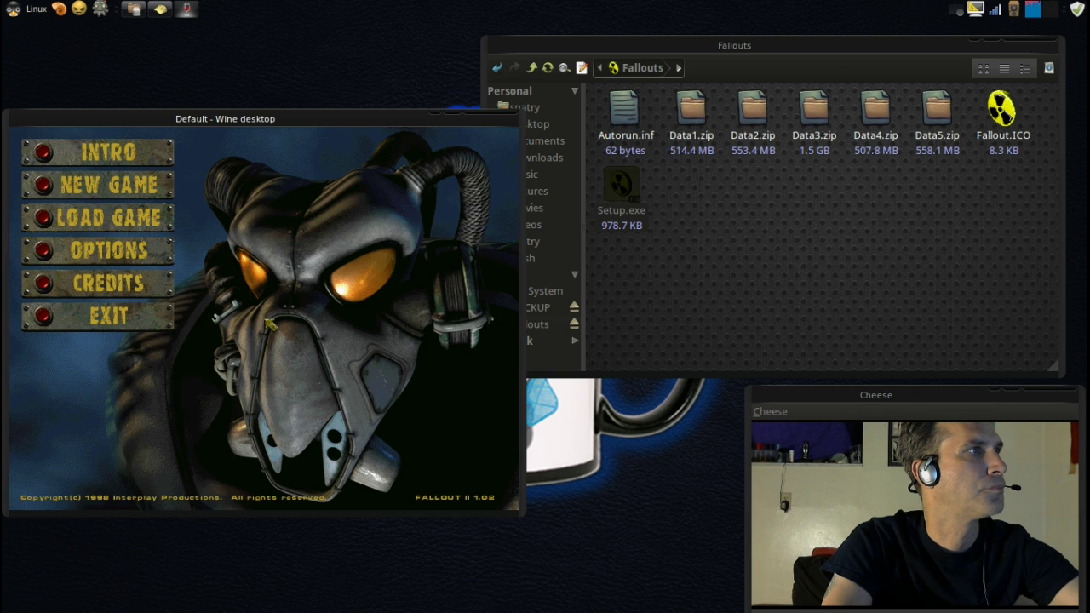
Start a new Fallout 2 game with the premade character Narg, skip the cutscene and walk him down the temple steps
{"action": "left_click", "coordinate": [76, 191]}
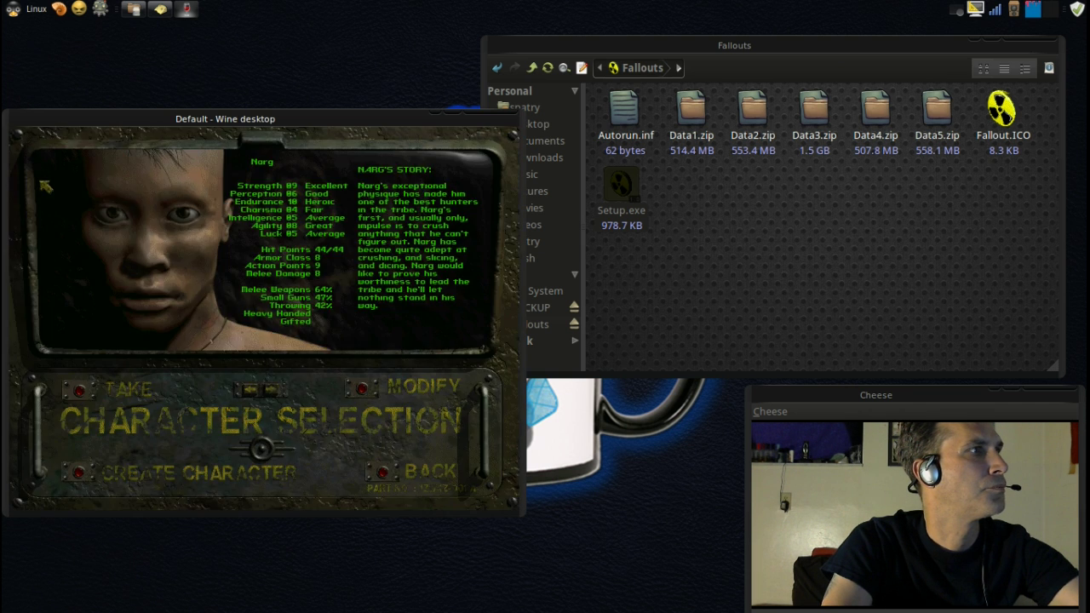
{"action": "left_click", "coordinate": [81, 390]}
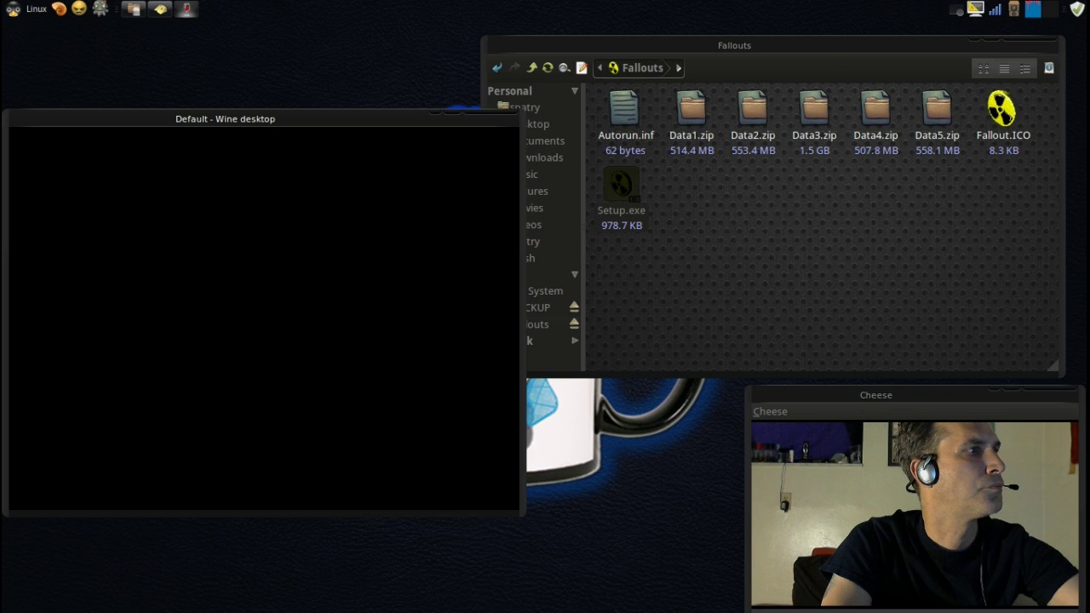
{"action": "key", "text": "Escape"}
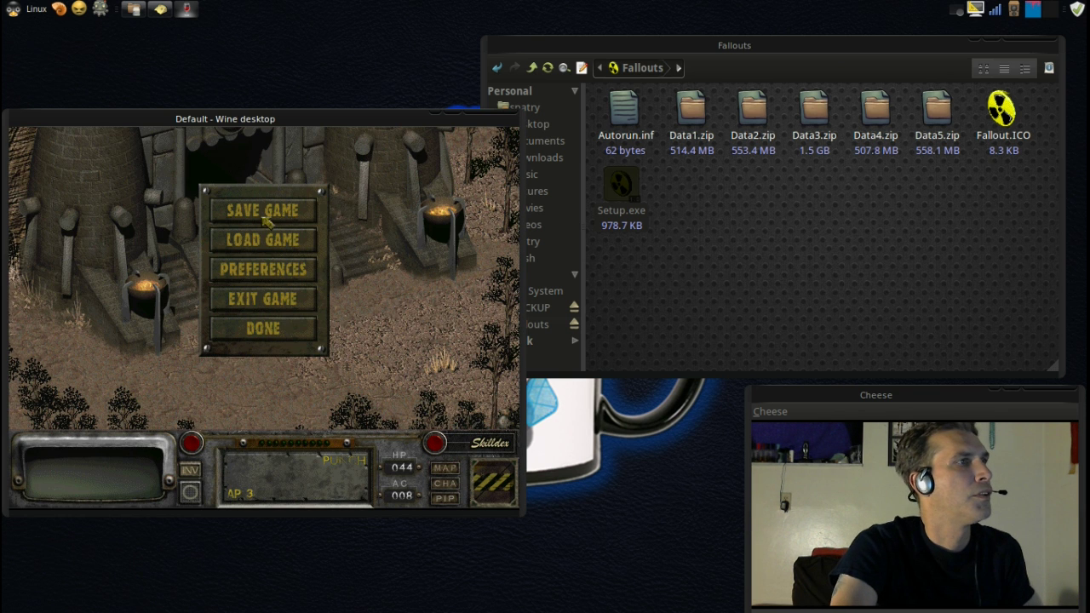
{"action": "left_click", "coordinate": [263, 329]}
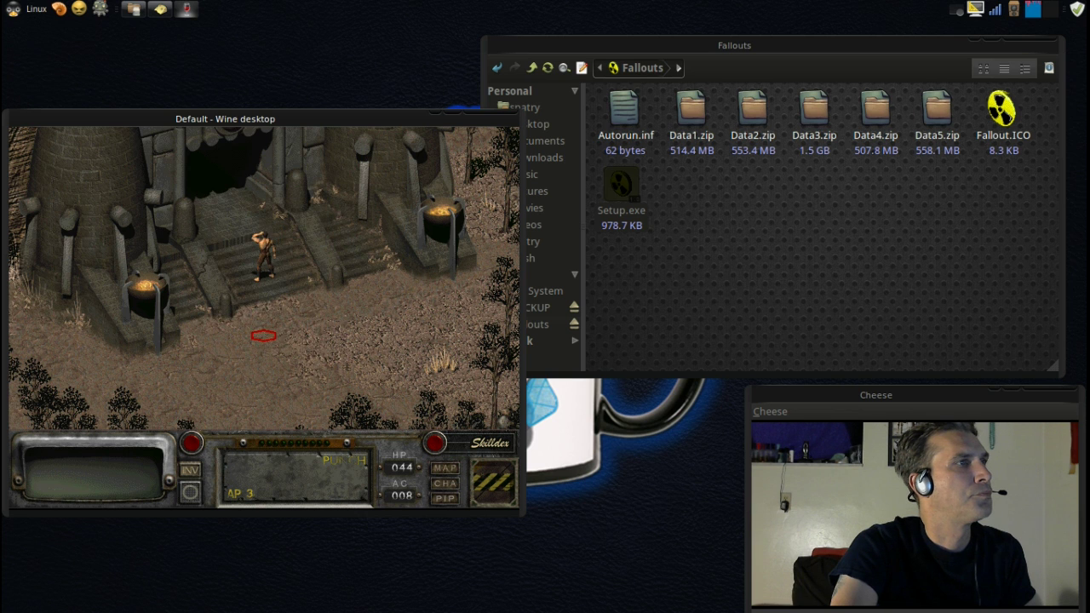
{"action": "left_click", "coordinate": [273, 317]}
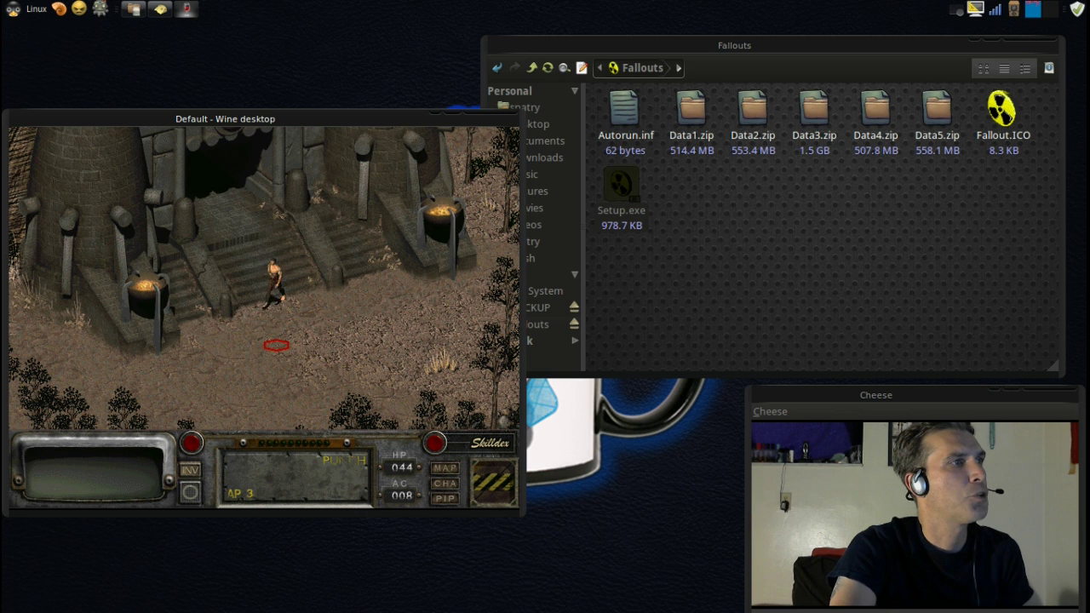